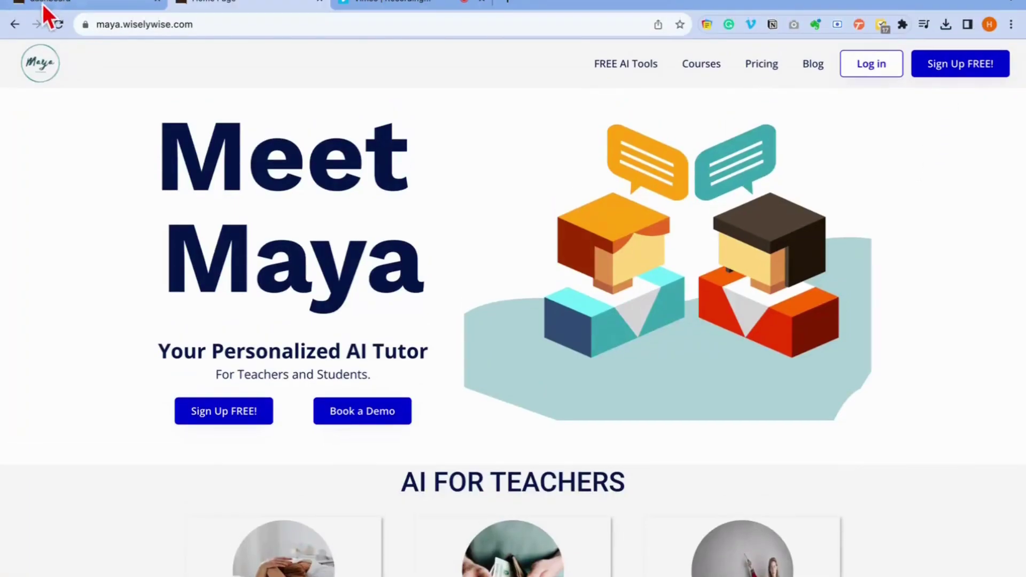
# Switch to the Maya dashboard and browse its Learning through Communication tool sections
pyautogui.click(52, 7)
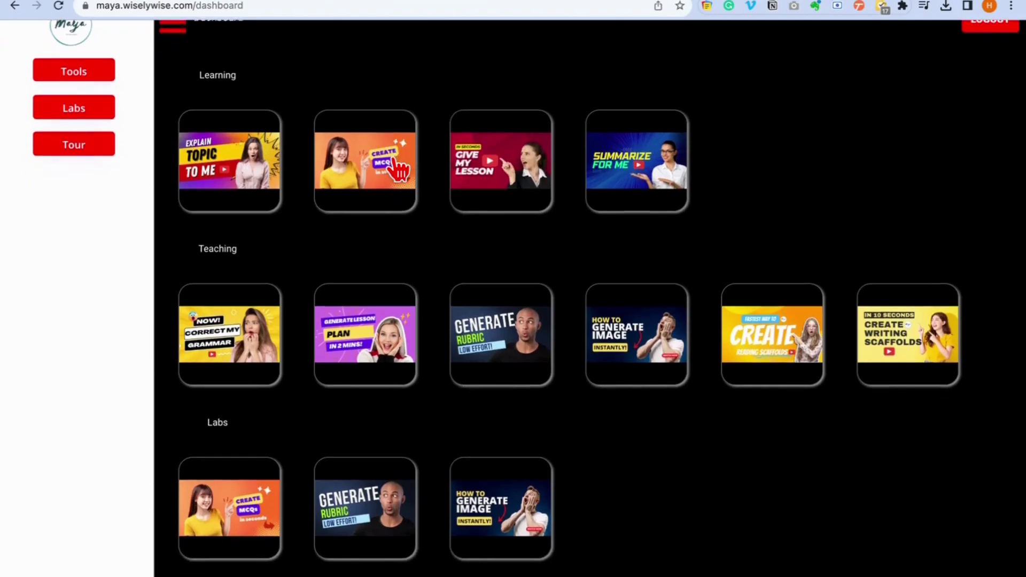
pyautogui.scroll(-2, 399, 170)
pyautogui.scroll(-2, 398, 171)
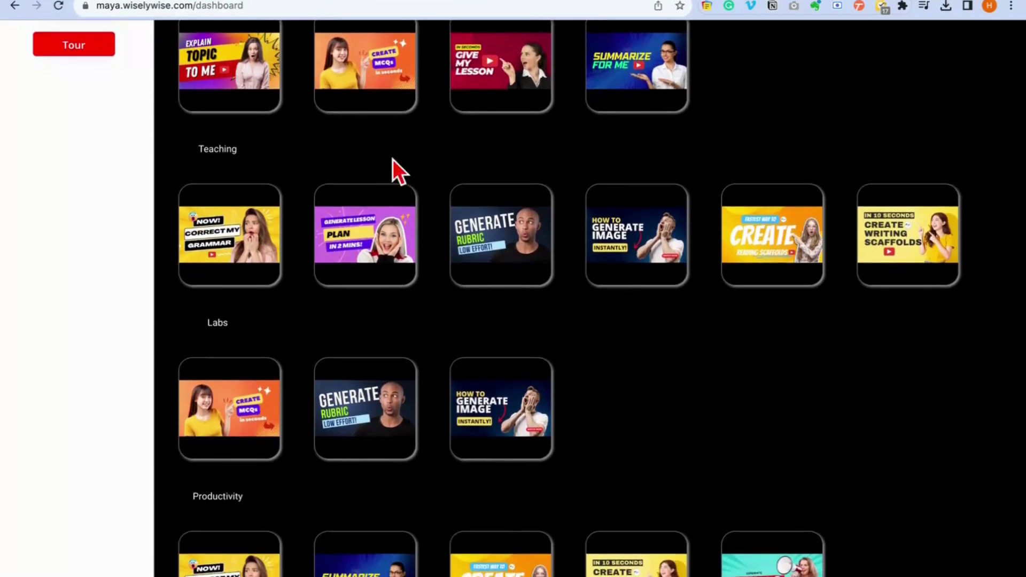
pyautogui.scroll(-1, 398, 171)
pyautogui.scroll(-1, 398, 171)
pyautogui.scroll(-1, 398, 171)
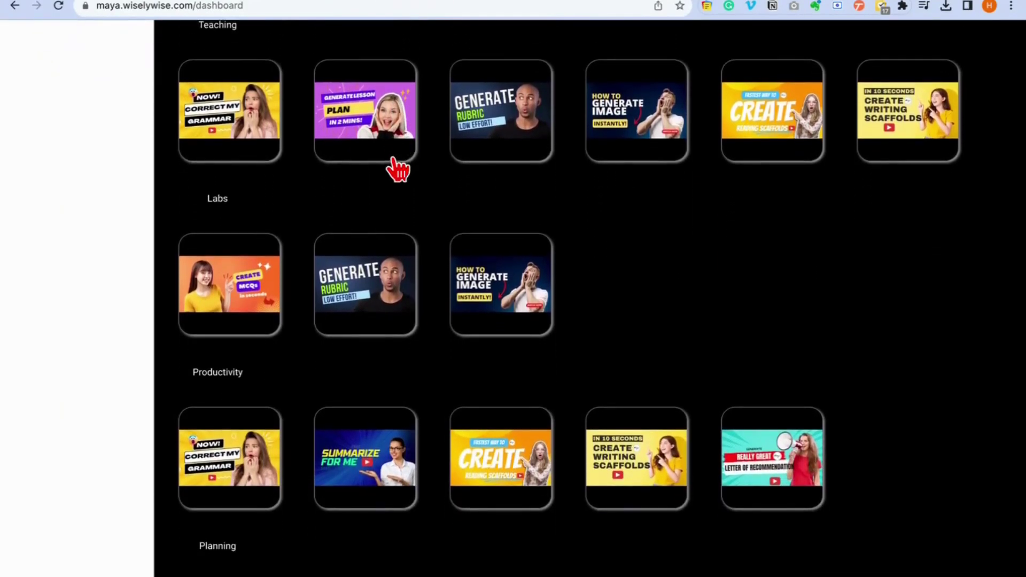
pyautogui.scroll(-1, 398, 171)
pyautogui.scroll(-1, 399, 170)
pyautogui.scroll(-1, 398, 171)
pyautogui.scroll(-1, 398, 171)
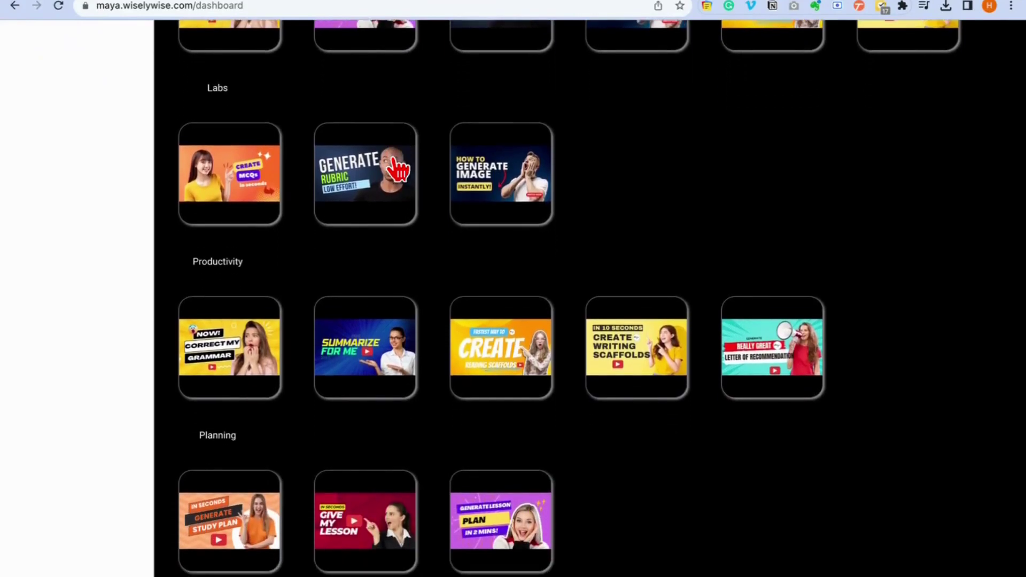
pyautogui.scroll(-1, 399, 171)
pyautogui.scroll(-1, 399, 171)
pyautogui.scroll(-1, 398, 170)
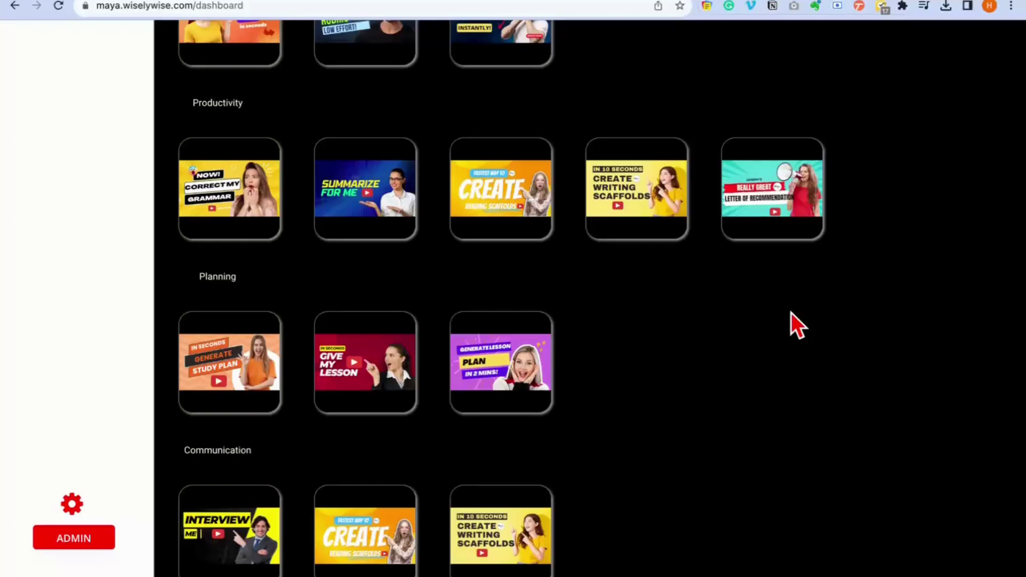
pyautogui.scroll(5, 763, 370)
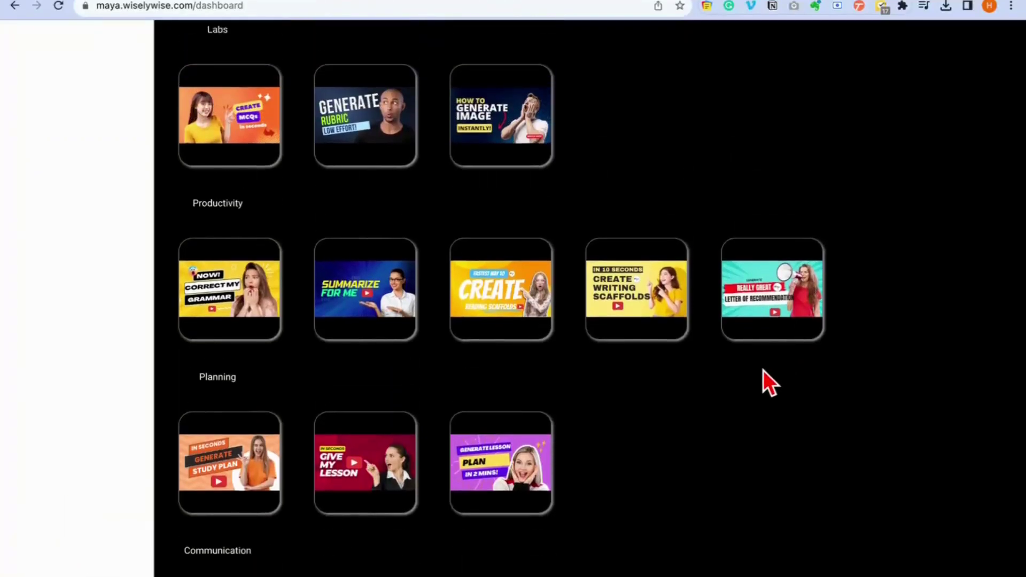
pyautogui.scroll(4, 513, 208)
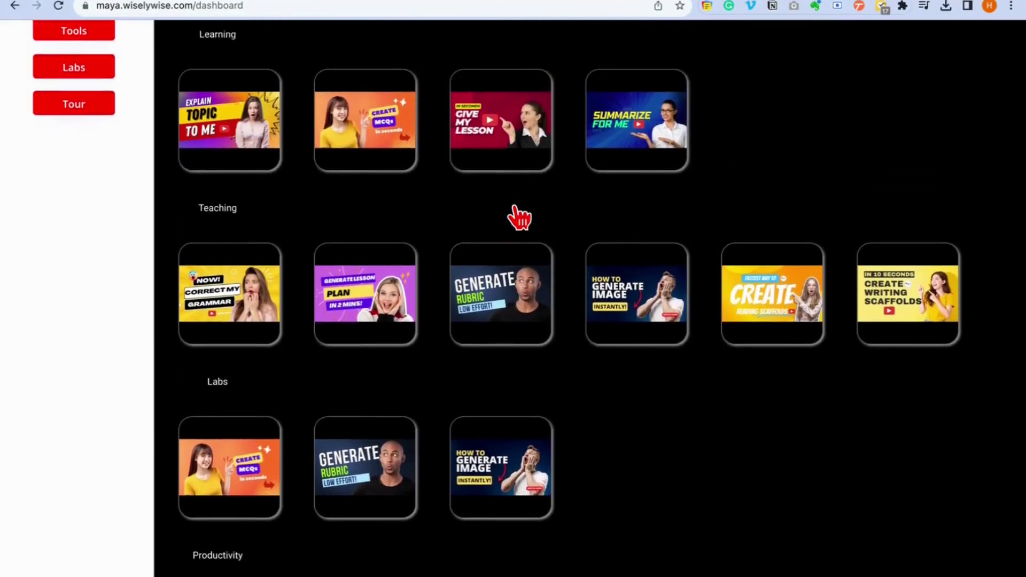
pyautogui.scroll(1, 266, 76)
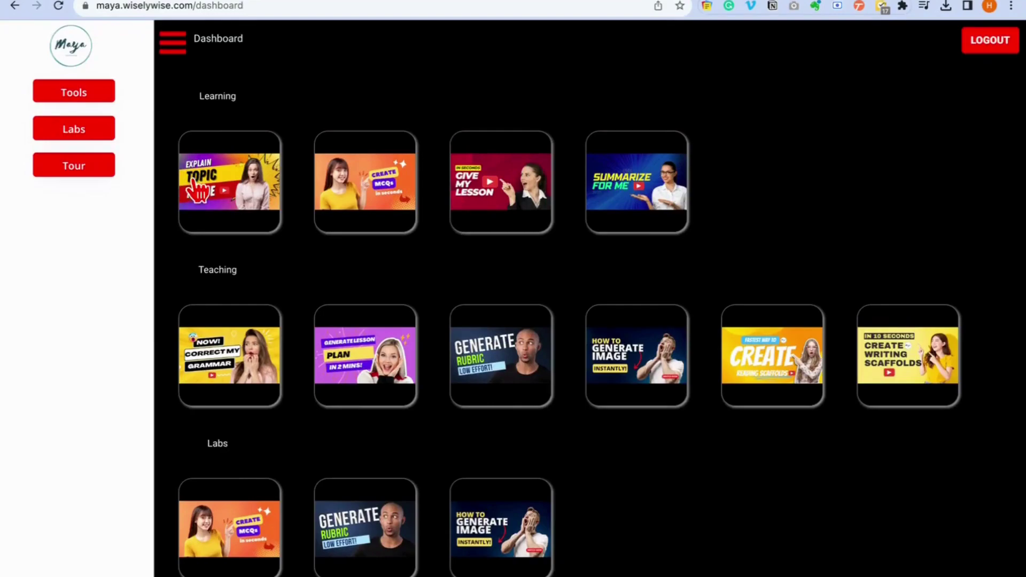
pyautogui.moveTo(229, 120)
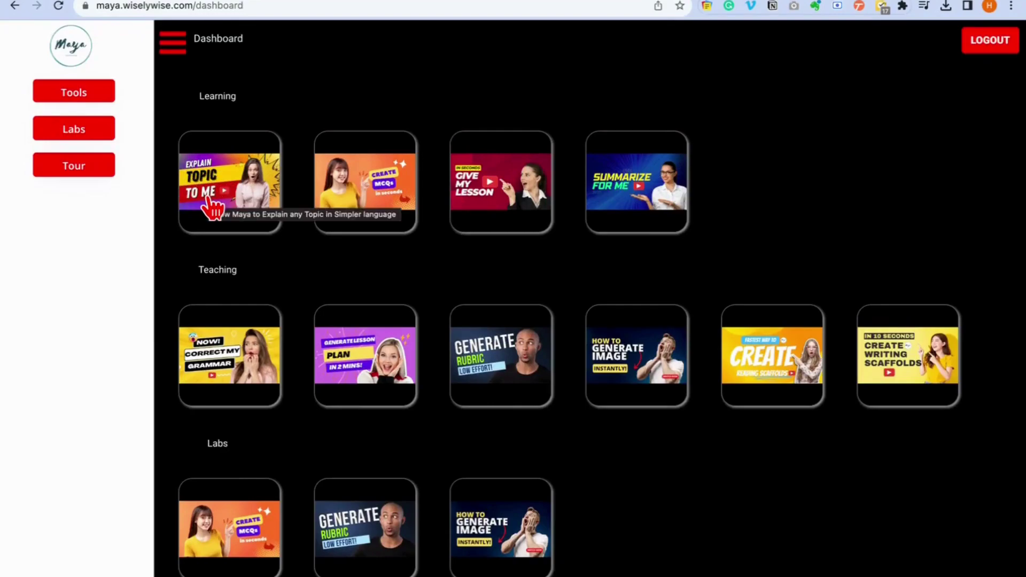
# Open Explain Topic To Me and enter 'What is the boiling point of water?', fixing typos
pyautogui.click(214, 200)
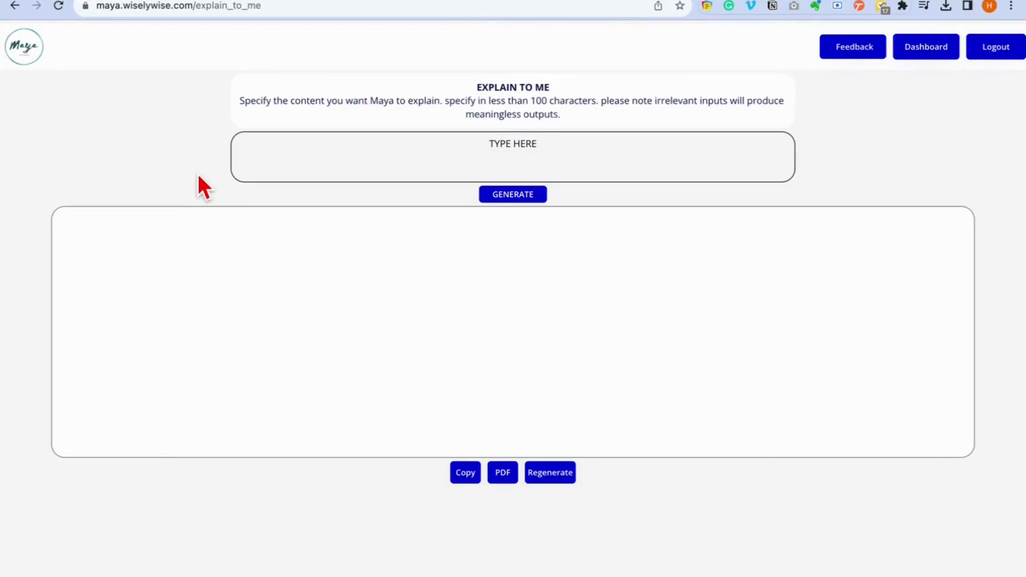
pyautogui.click(335, 155)
pyautogui.click(600, 341)
pyautogui.write('What is the')
pyautogui.write(' boiling p')
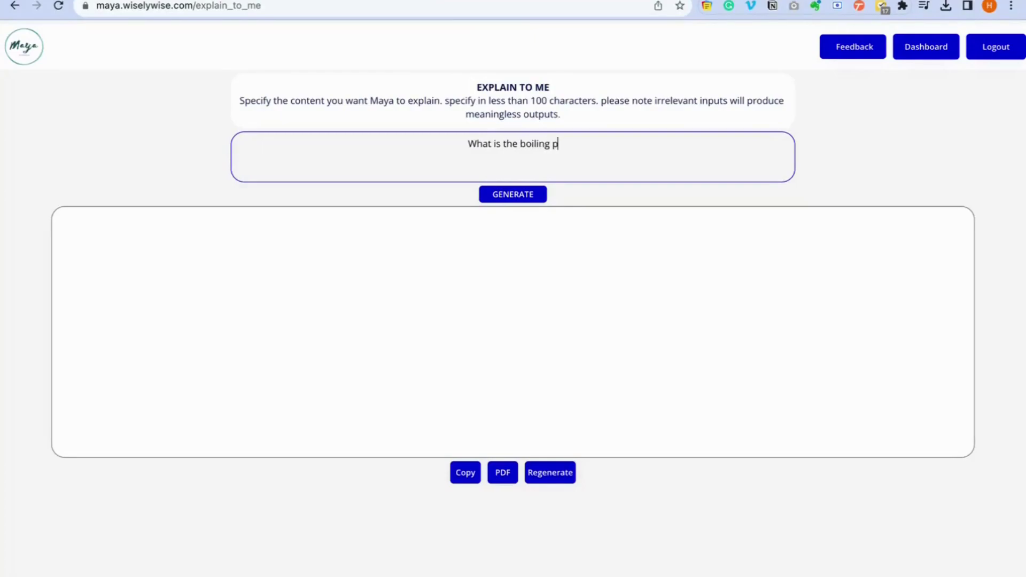
pyautogui.write('oint fo')
pyautogui.press('BackSpace')
pyautogui.press('BackSpace')
pyautogui.write('o')
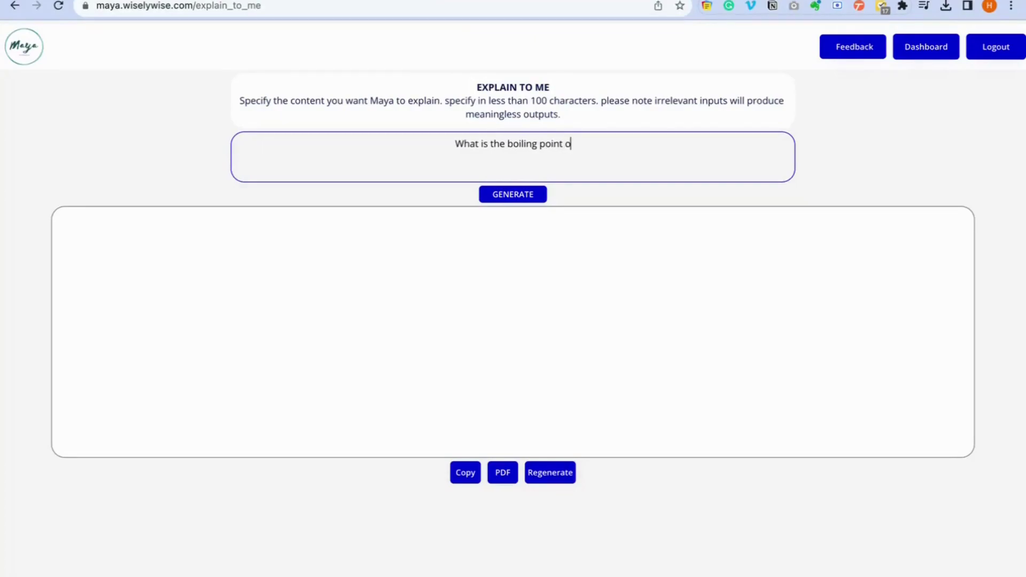
pyautogui.write('f water')
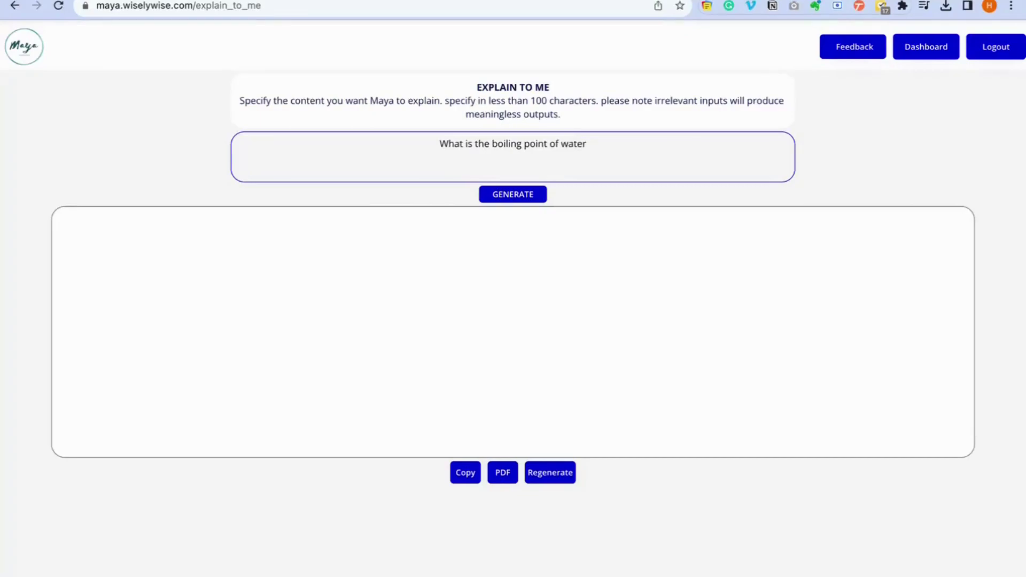
pyautogui.write('?')
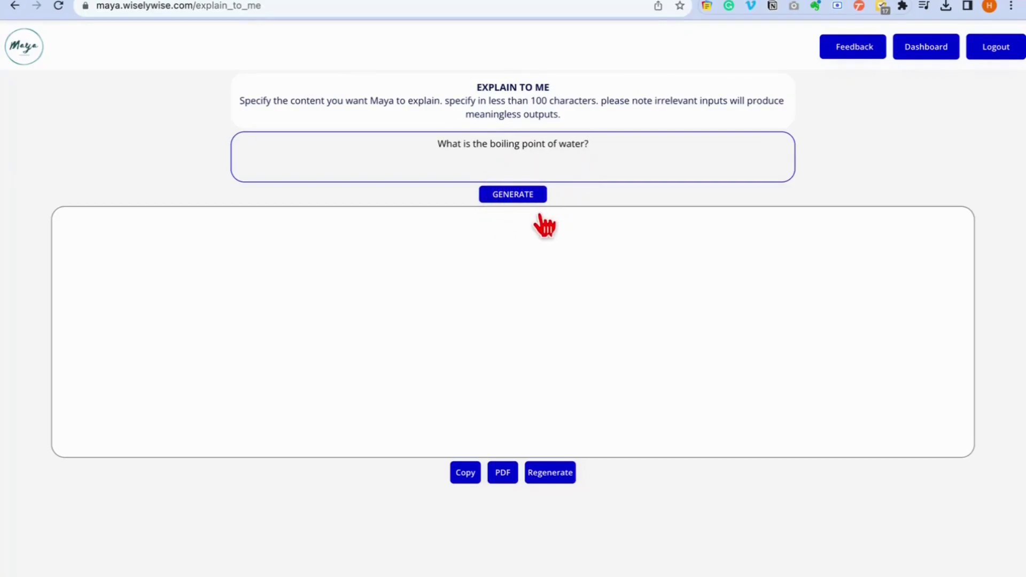
# Generate the explanation for 'What is the boiling point of water?' and read it
pyautogui.click(520, 199)
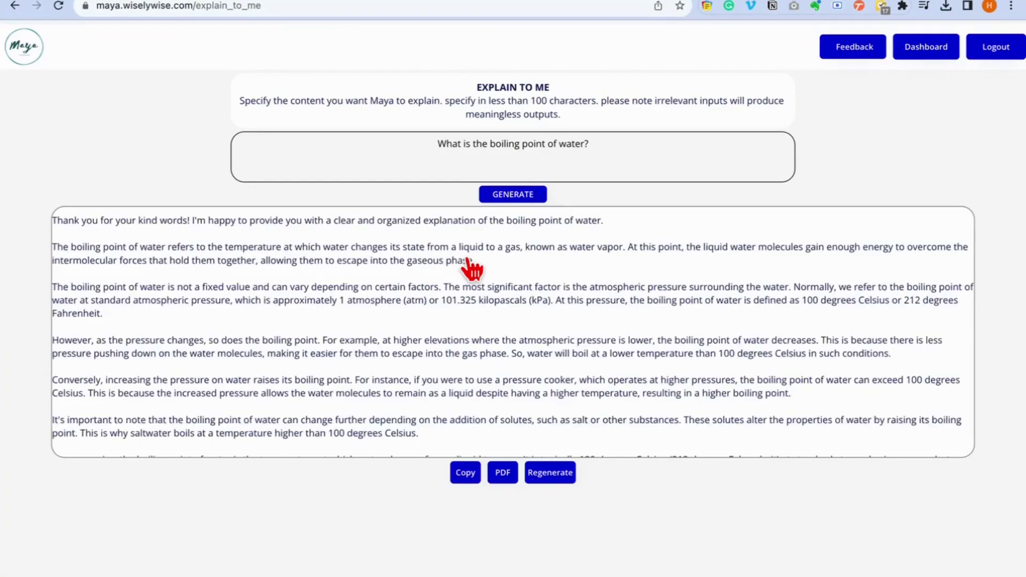
pyautogui.scroll(-3, 473, 268)
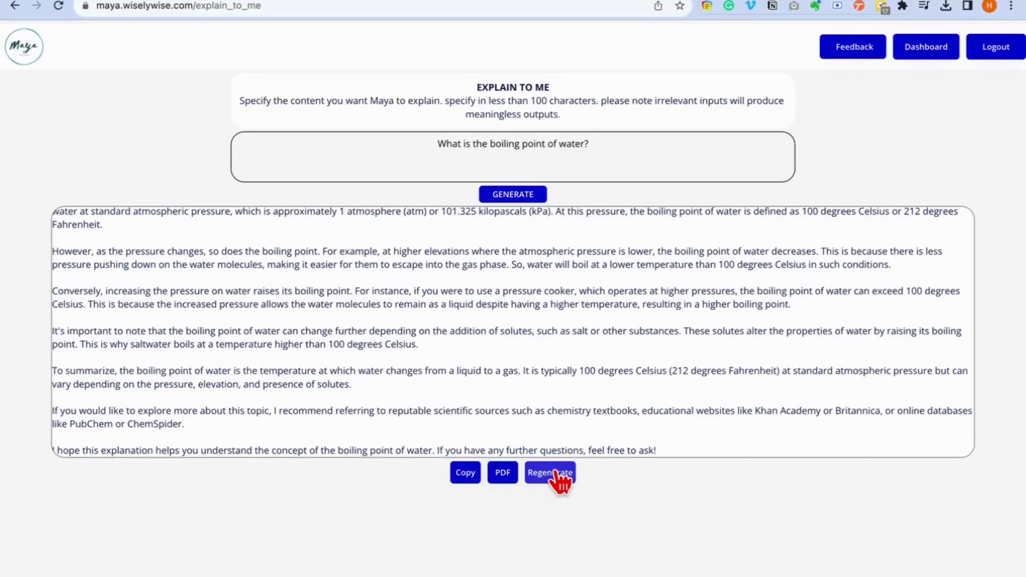
# Go back to the Maya dashboard from the boiling-point explanation page
pyautogui.click(926, 46)
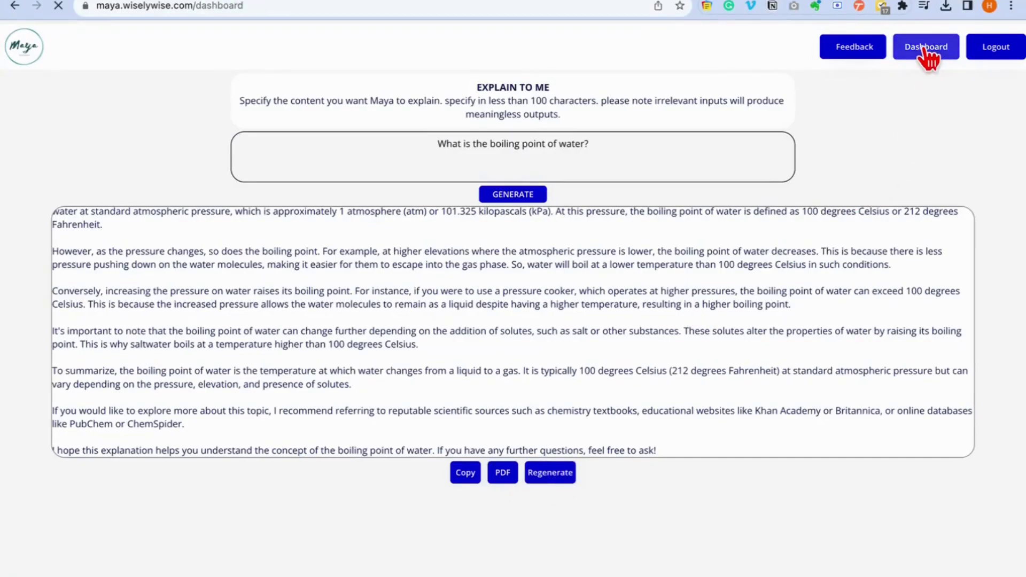